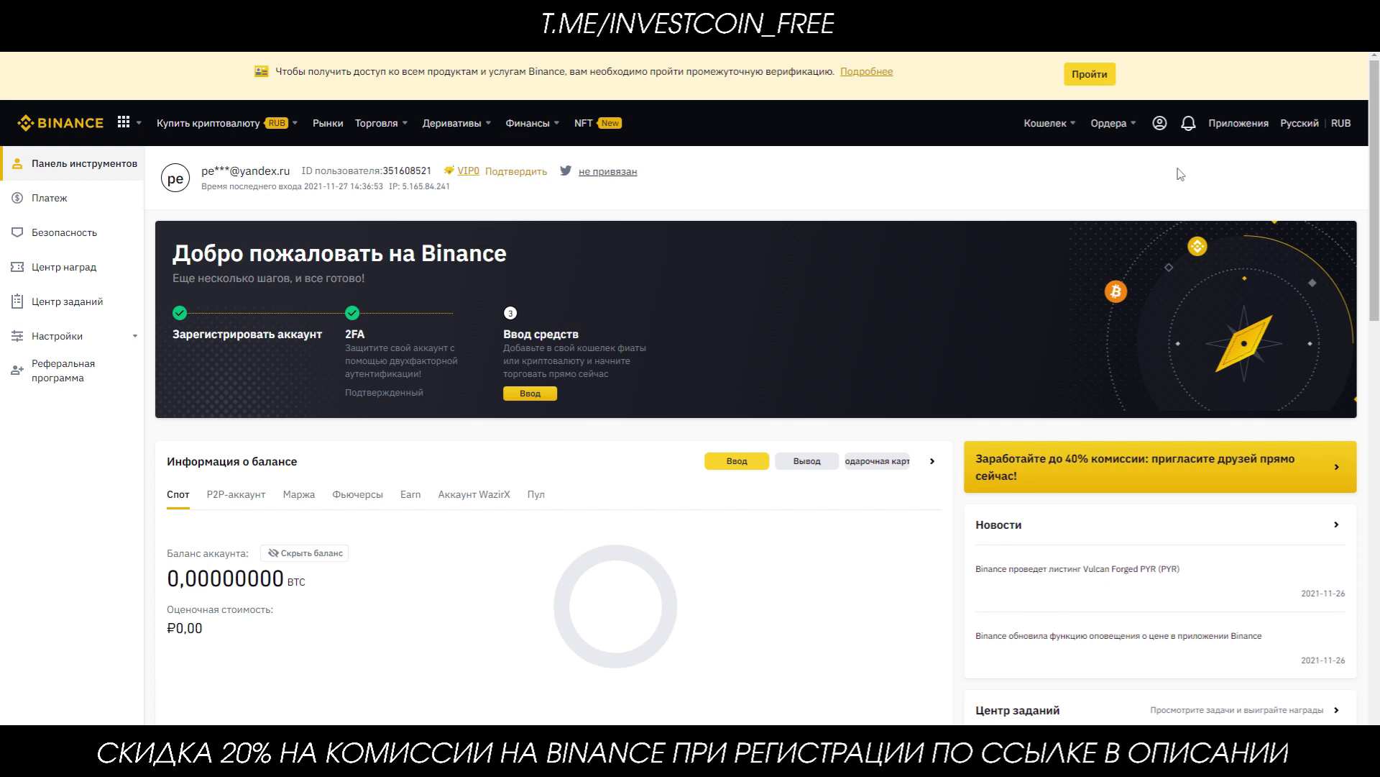
- Choose Безопасность from the profile icon's account dropdown to reach the Security page
mouse_move(1161, 127)
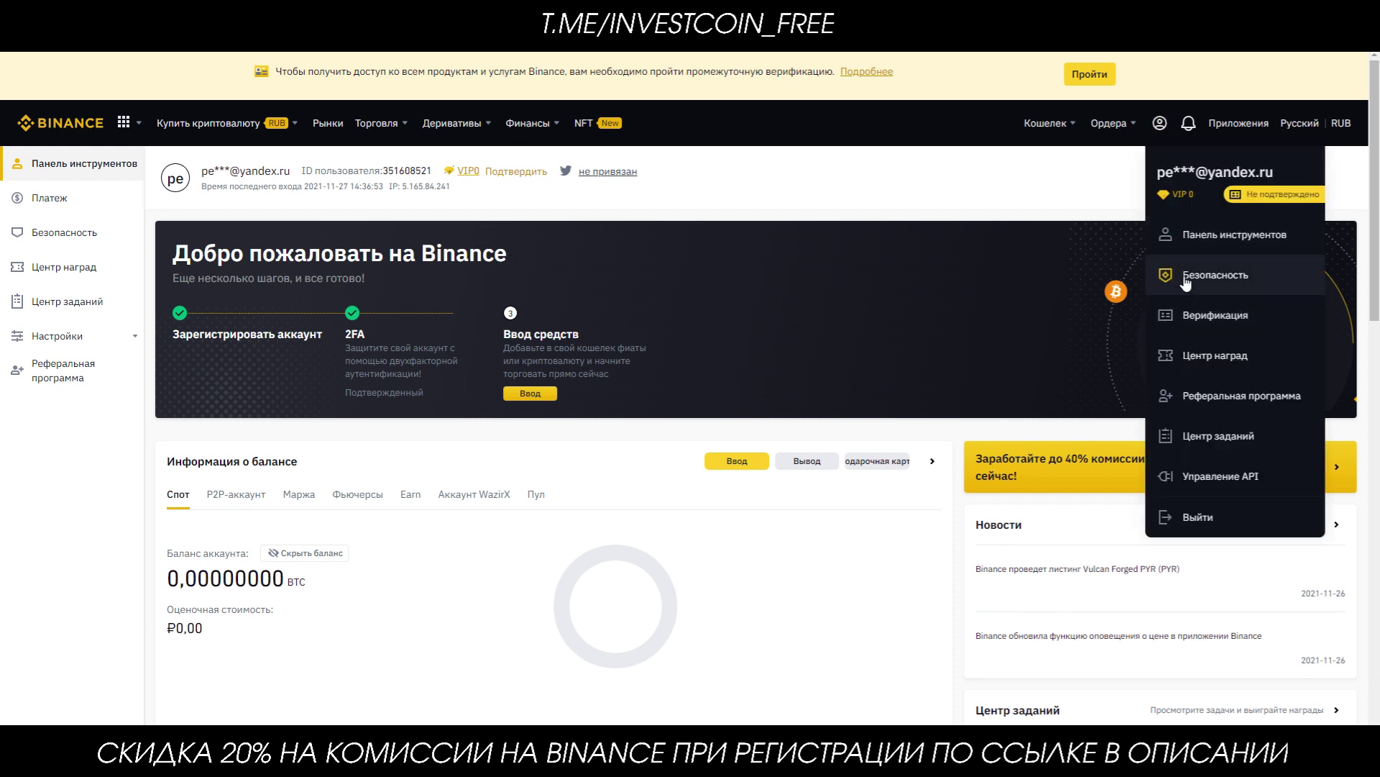
left_click(1227, 283)
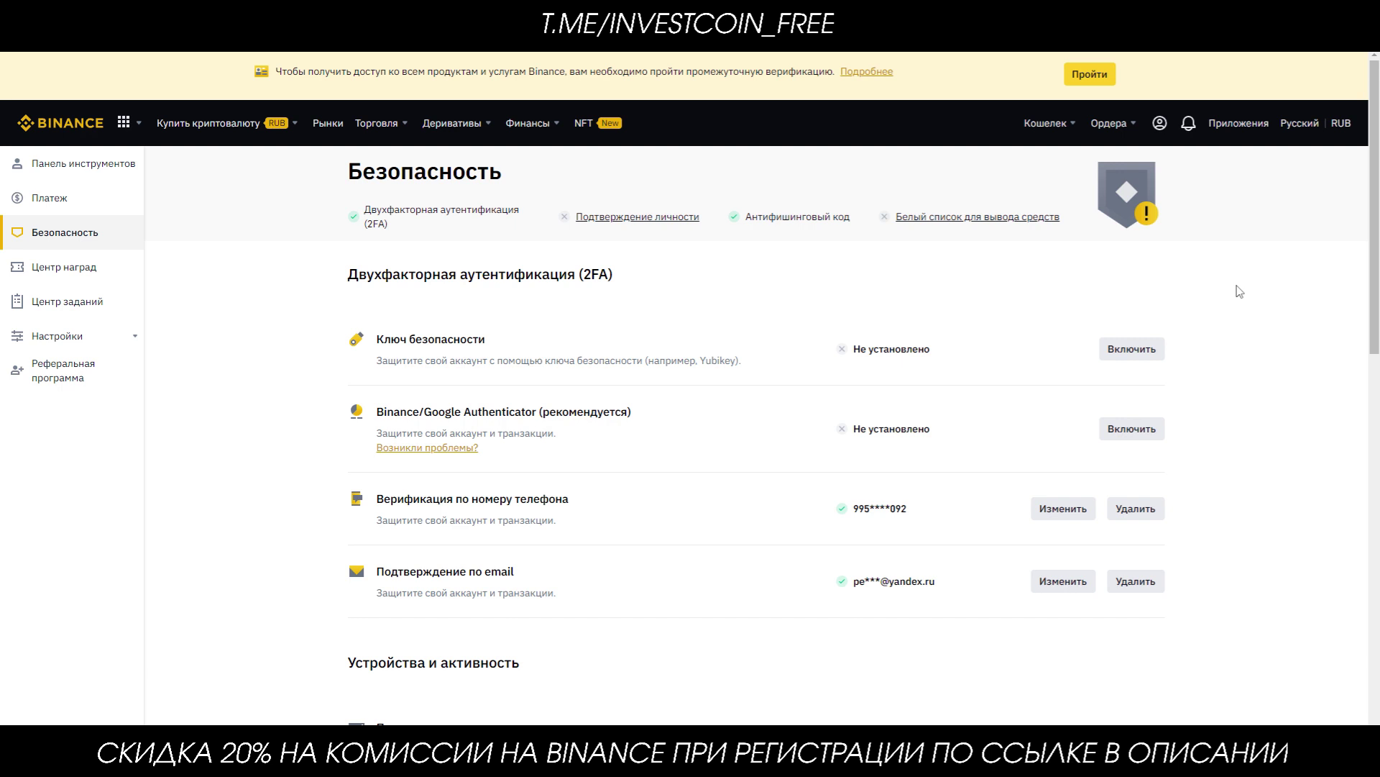
- Scroll to the Белый список для вывода средств row and highlight its description lines
scroll(1240, 291, "down", 7)
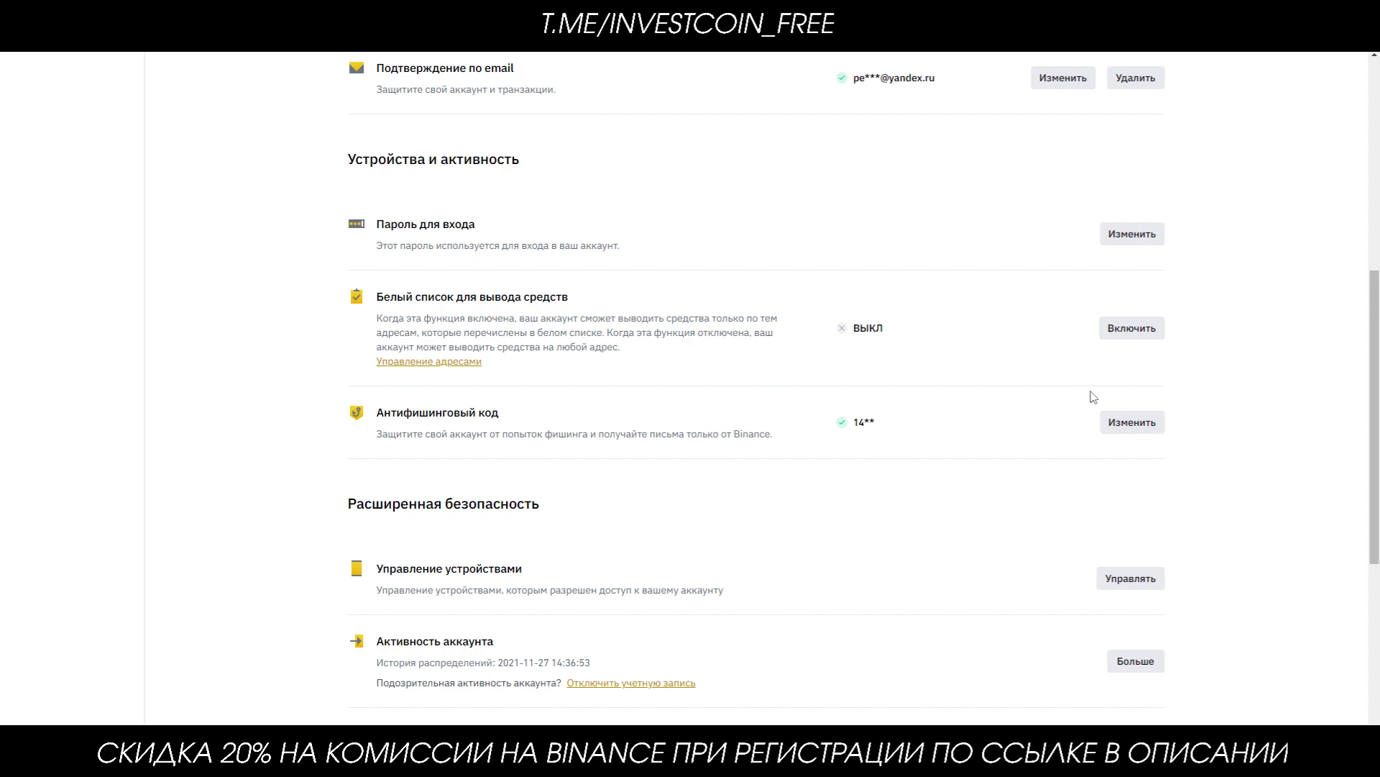
left_click_drag(423, 319, 737, 318)
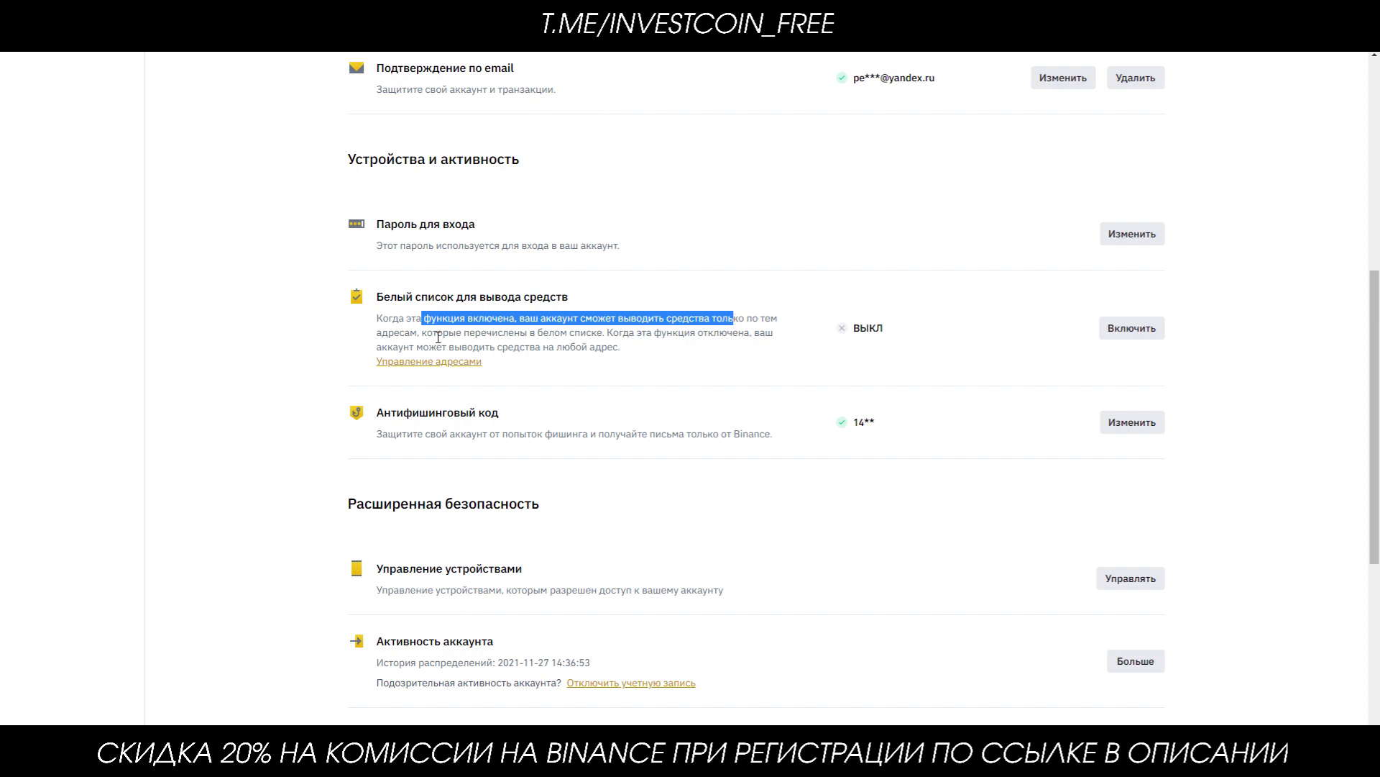
left_click_drag(427, 333, 767, 335)
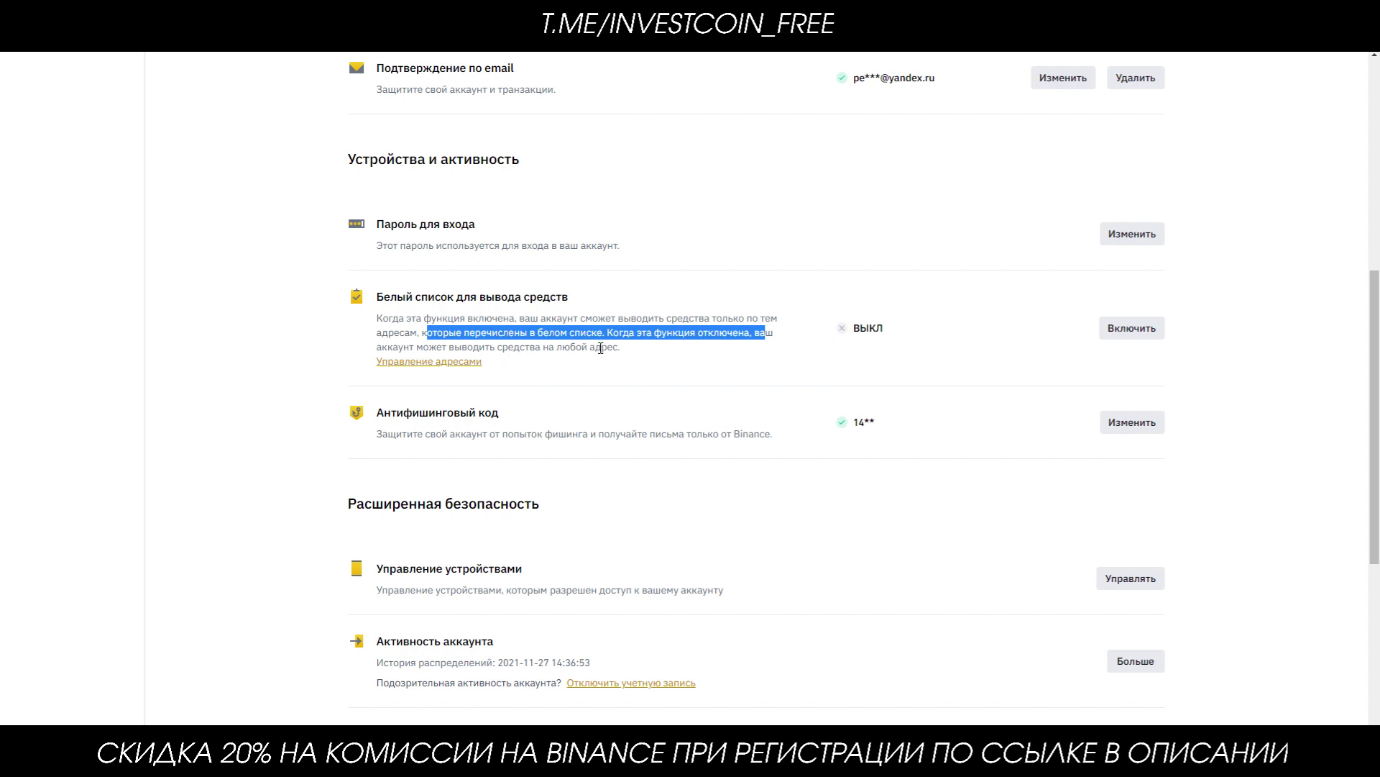
left_click(663, 366)
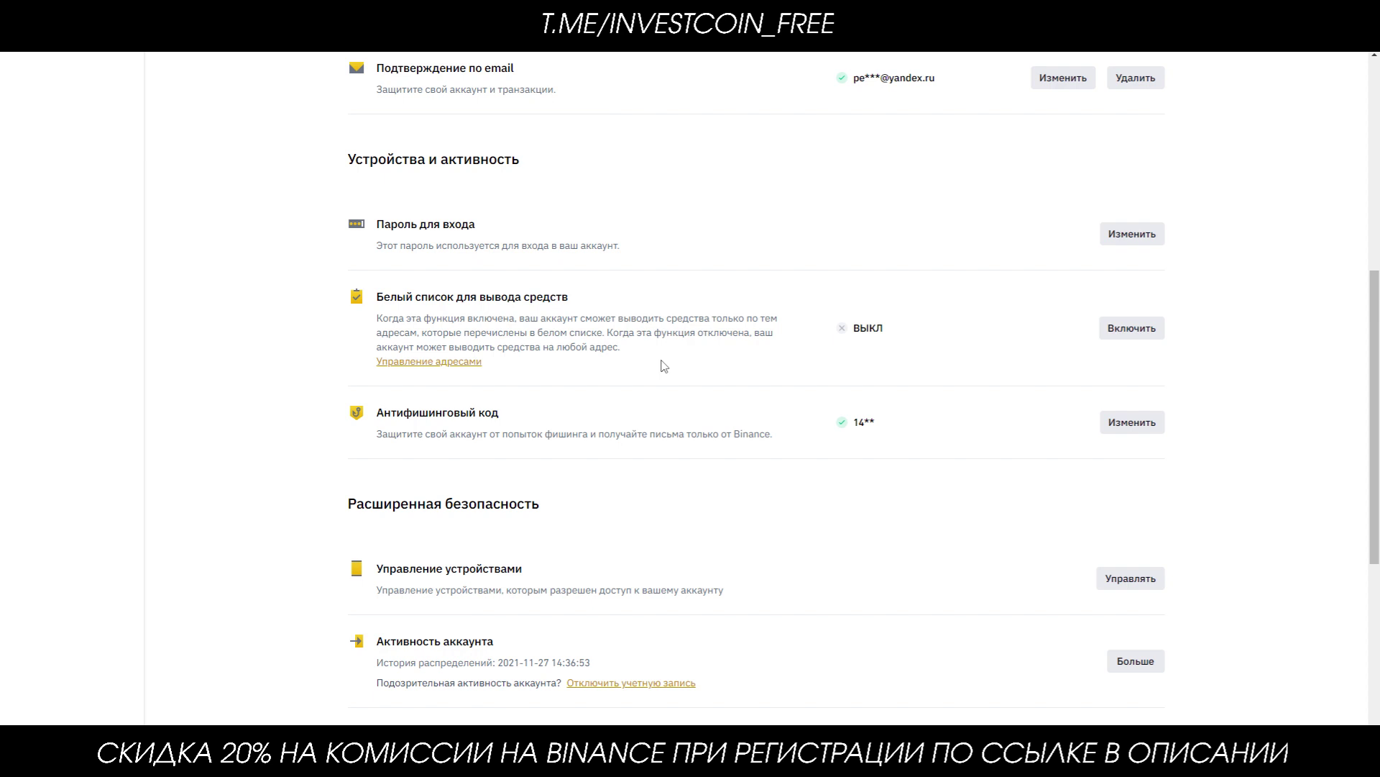
- Start enabling the withdrawal whitelist, confirm it, and request a phone verification code
left_click(1131, 333)
left_click(741, 464)
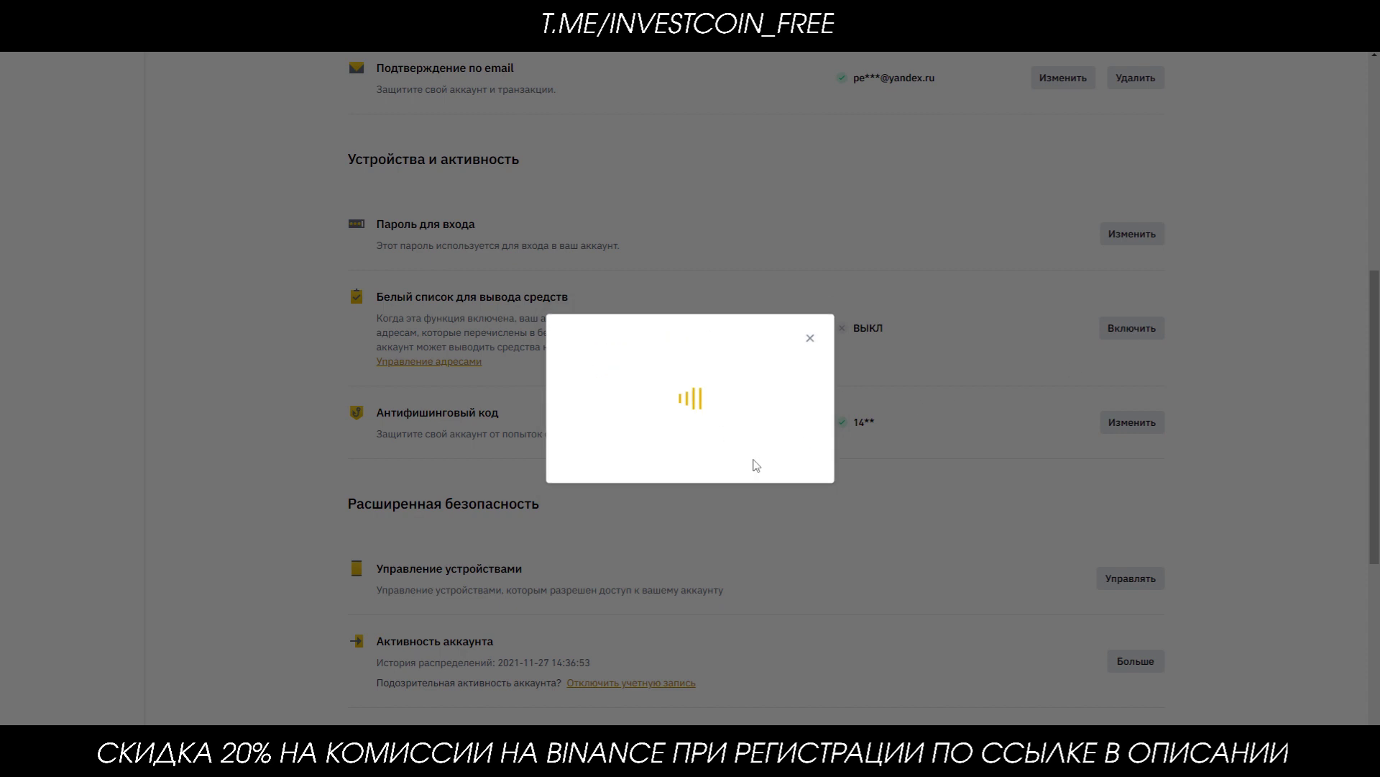
left_click(798, 389)
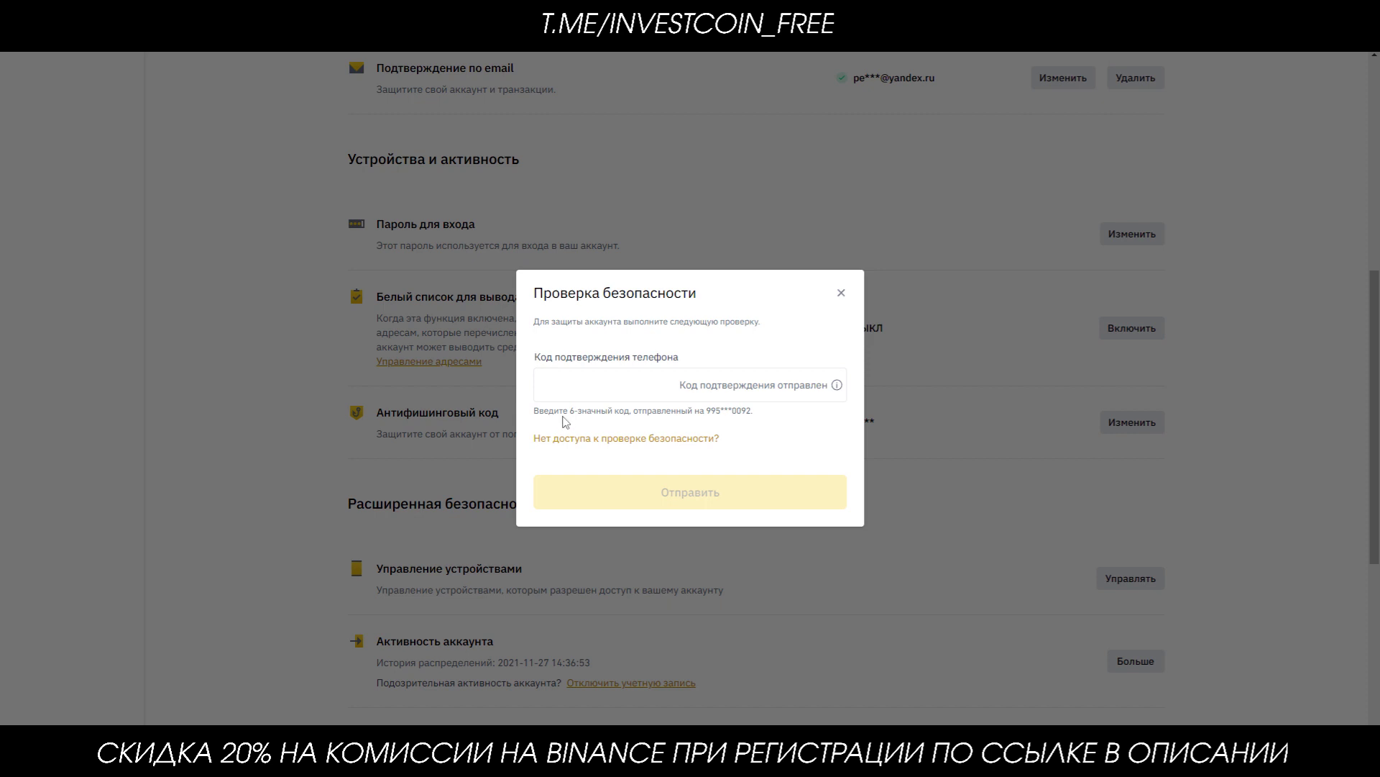
- Enter the received SMS verification code and dismiss the whitelist-enabled confirmation
left_click_drag(707, 410, 753, 410)
left_click(770, 419)
left_click(615, 394)
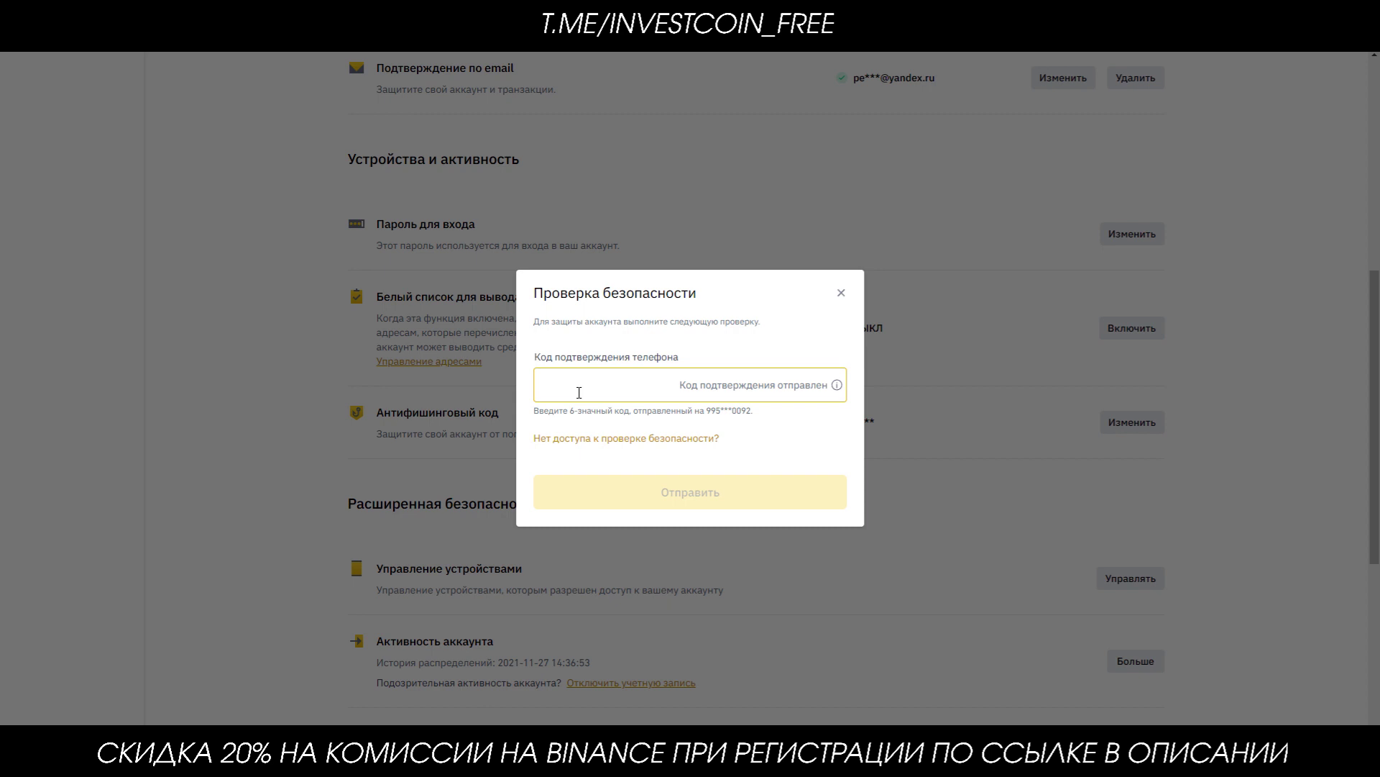
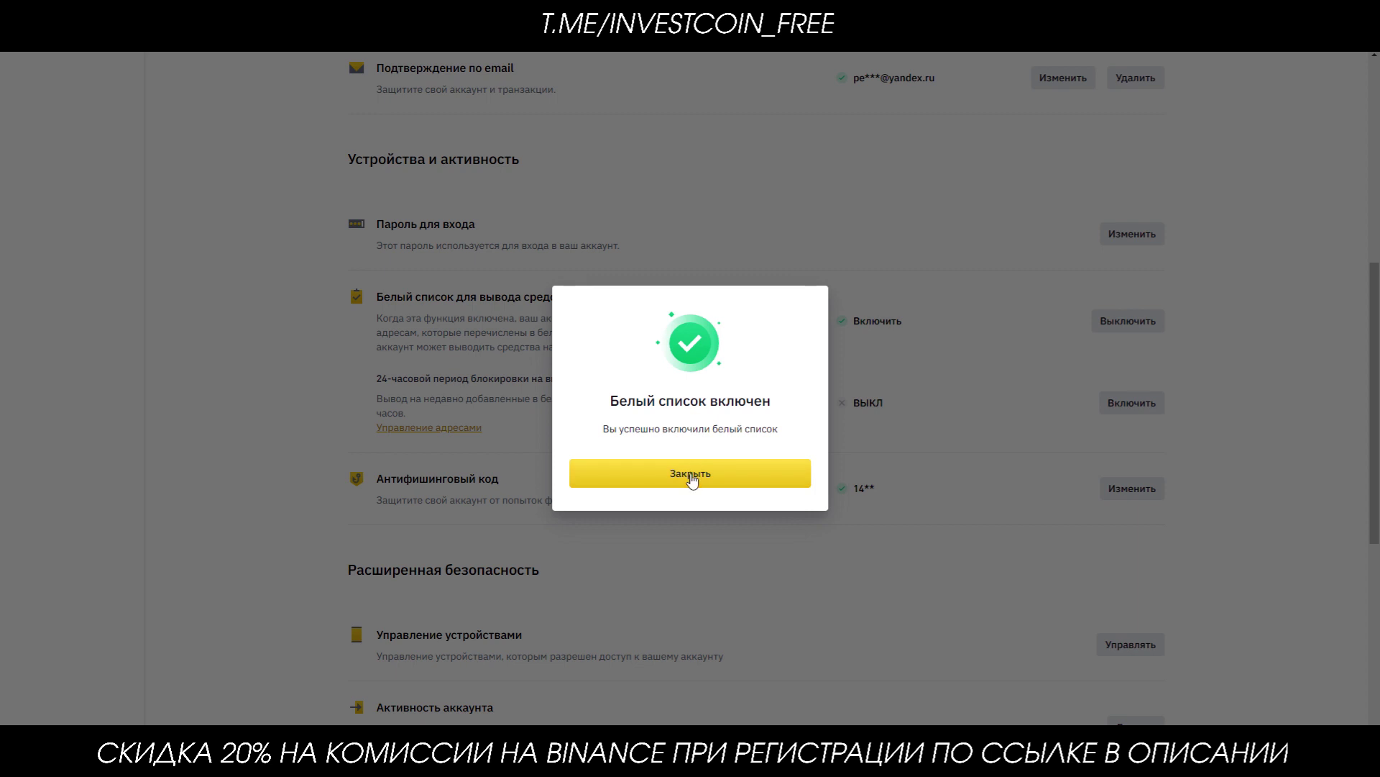
left_click(692, 478)
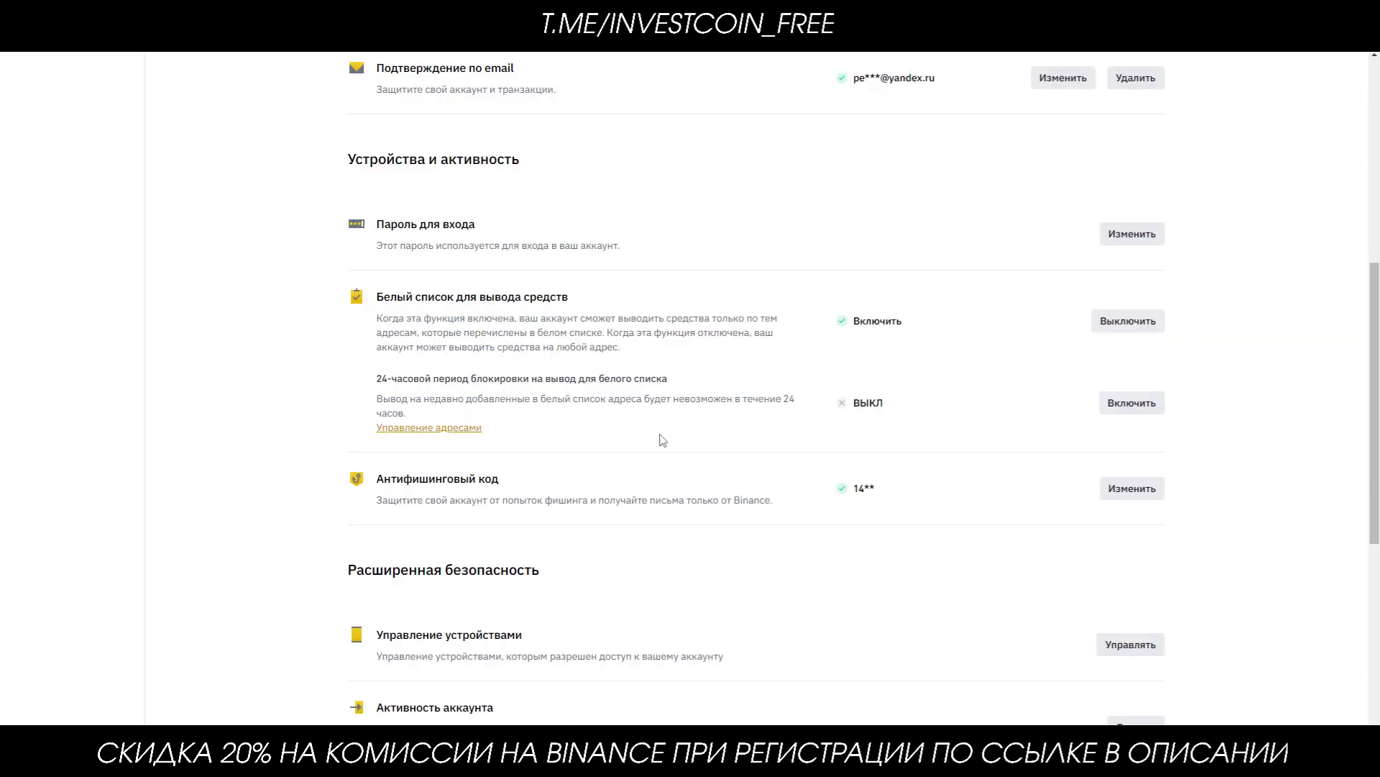
- Review the 24-hour lock period text, then open Управление адресами under the whitelist
left_click_drag(381, 378, 559, 377)
double_click(496, 377)
double_click(562, 378)
double_click(621, 379)
double_click(649, 379)
left_click_drag(427, 403, 794, 399)
left_click(757, 424)
left_click(409, 429)
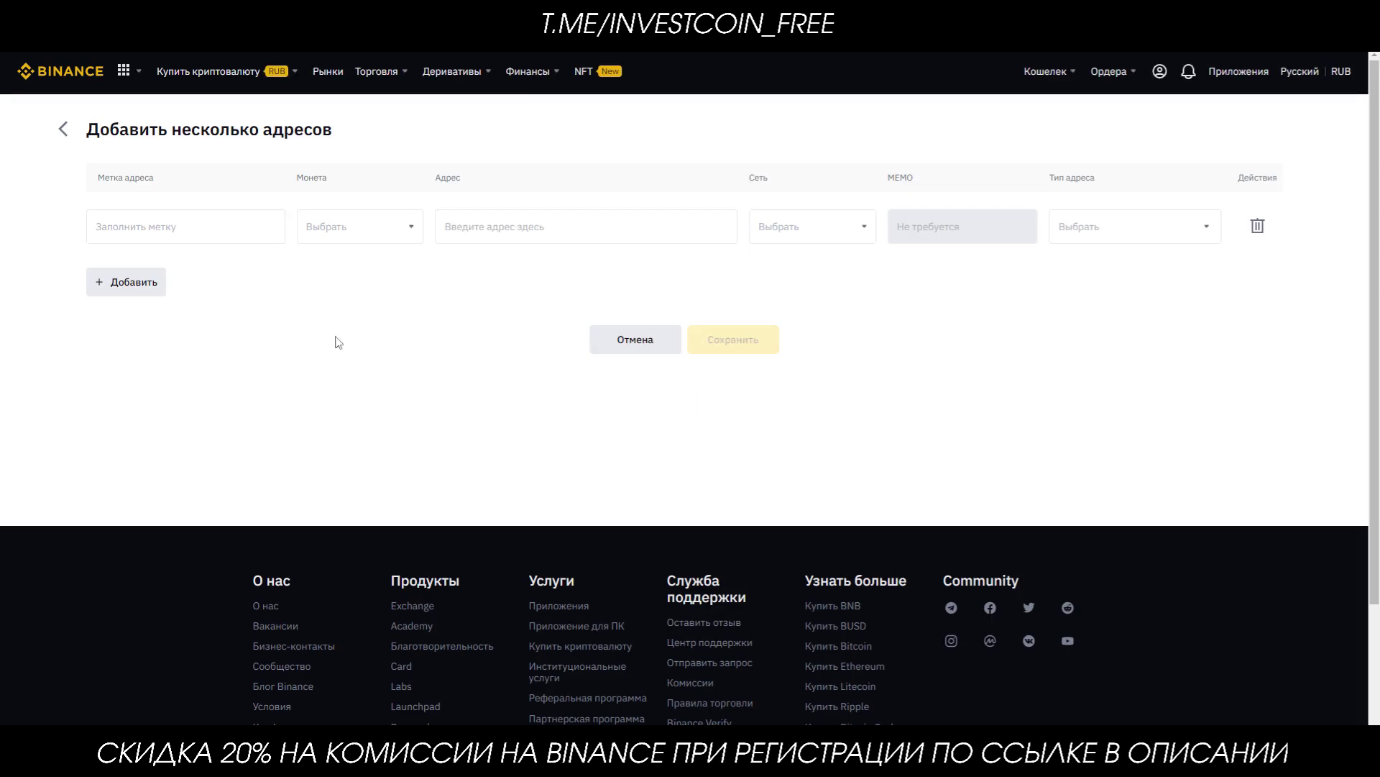
- Add a second address row to the form with Добавить
left_click(132, 237)
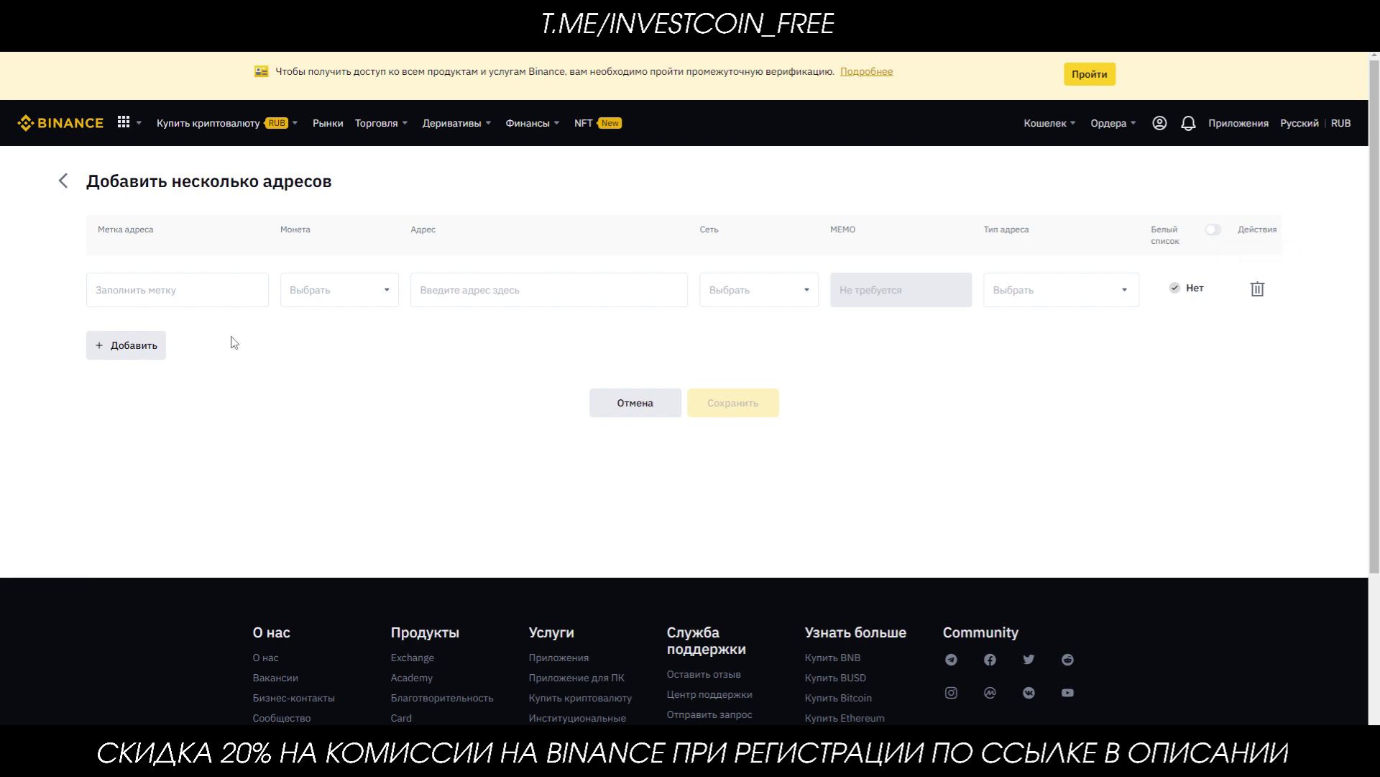
left_click(114, 345)
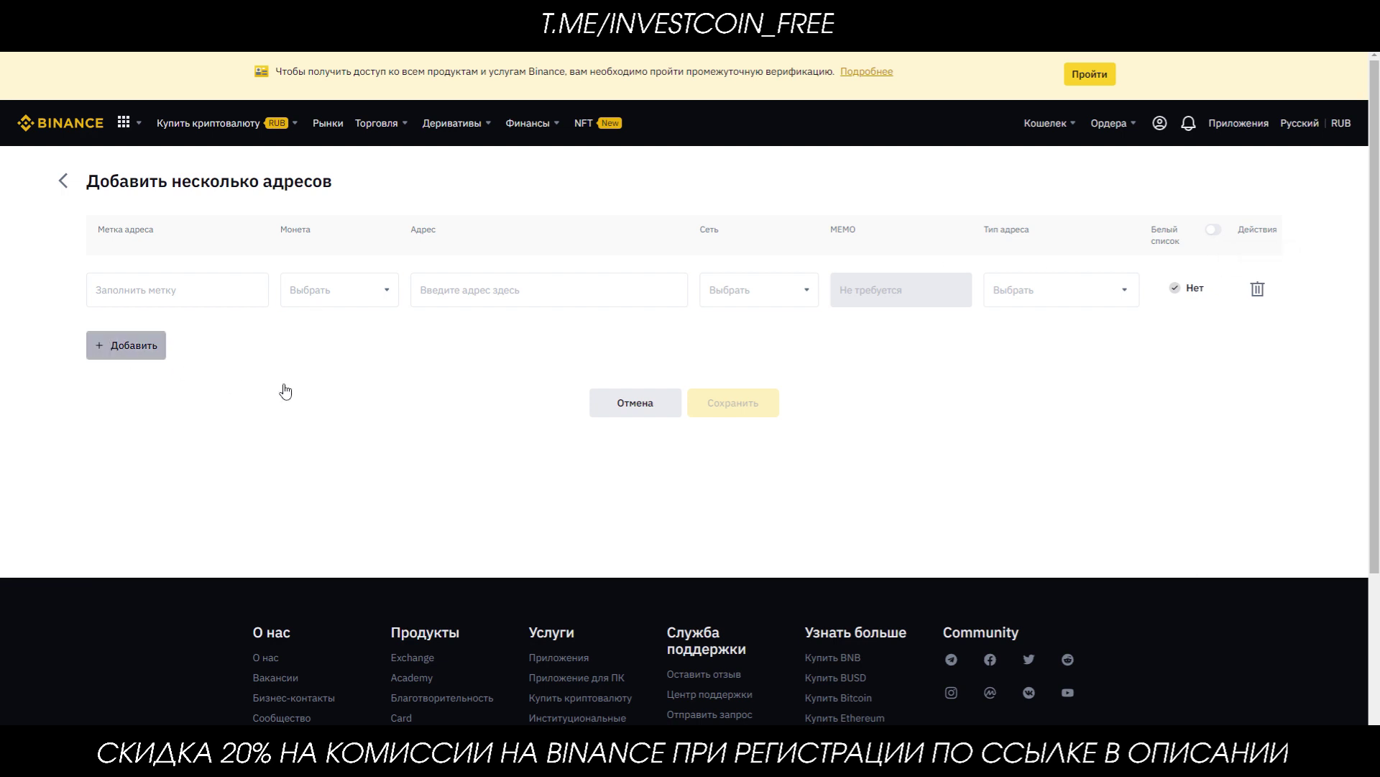
left_click(154, 344)
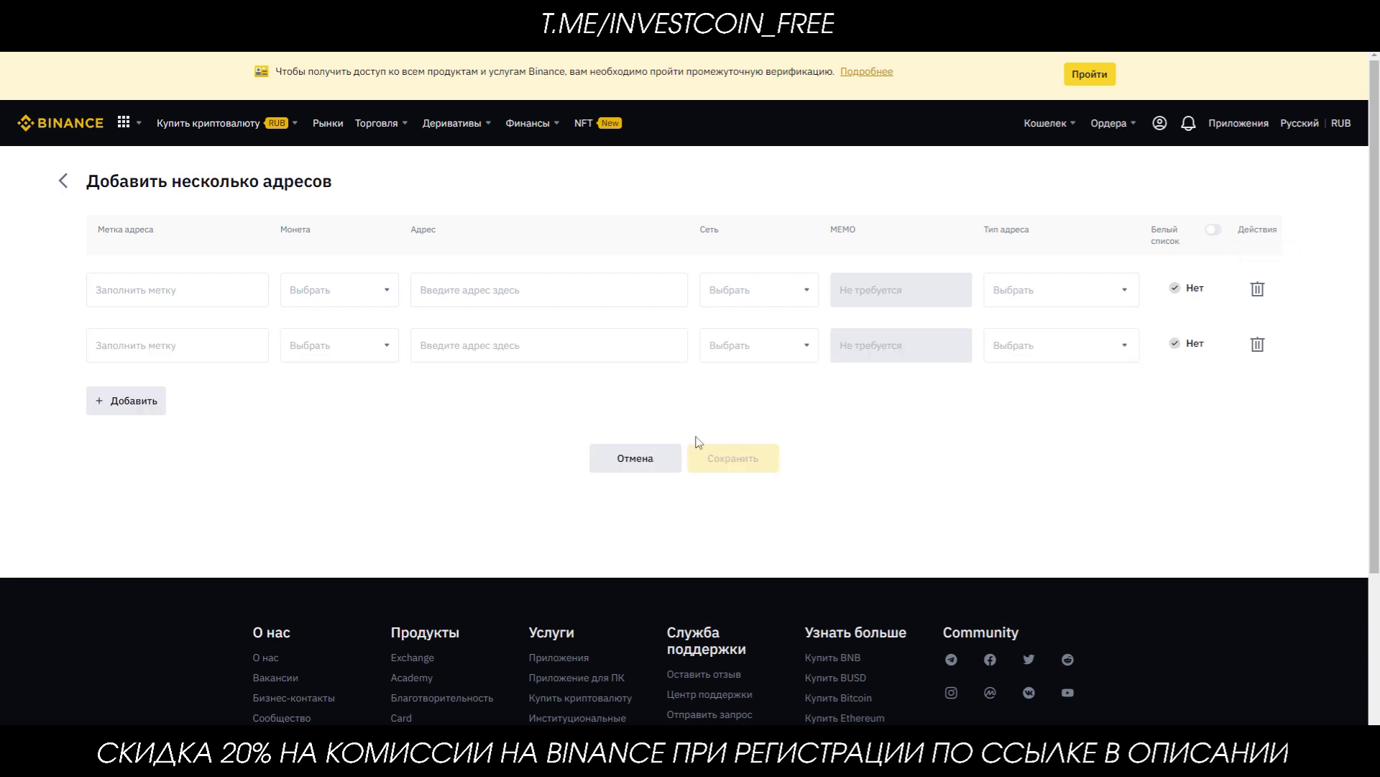
left_click(158, 290)
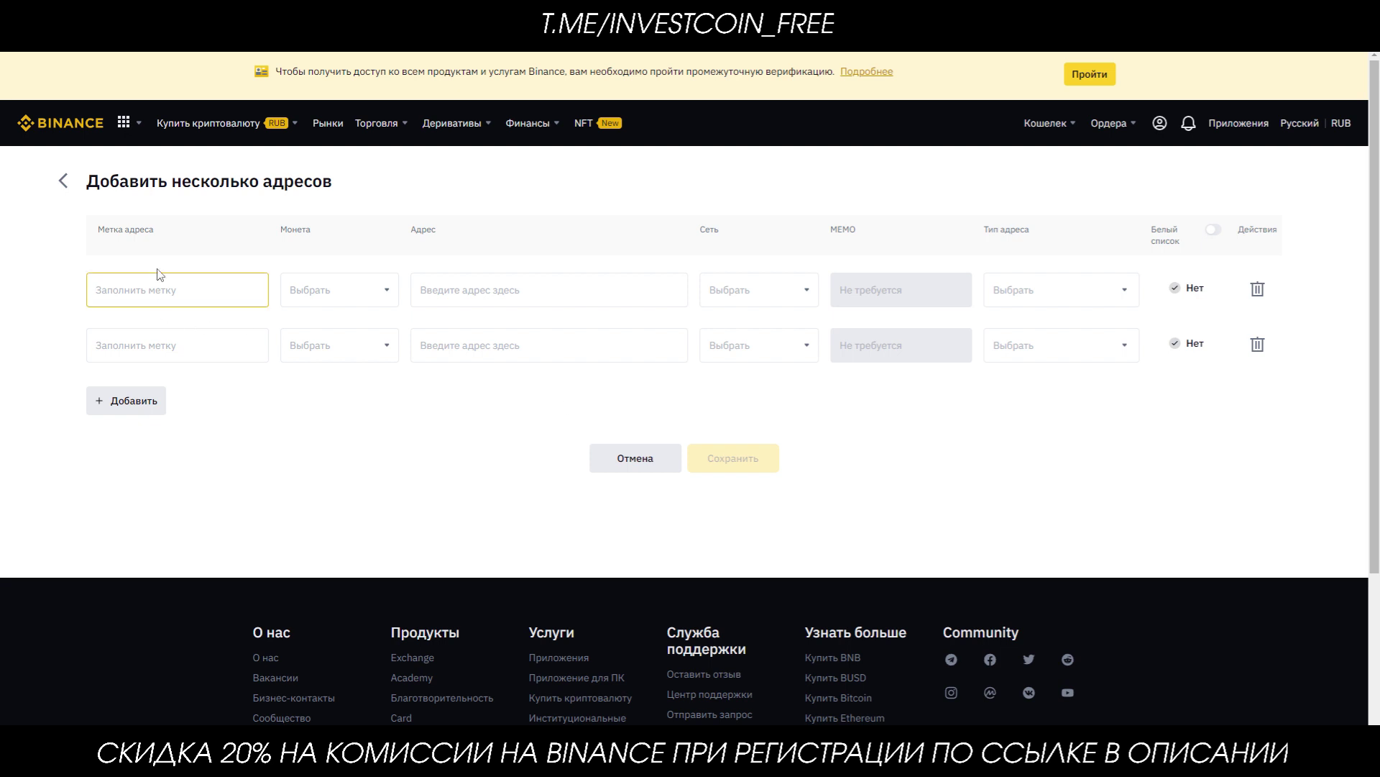
triple_click(135, 231)
left_click(215, 289)
- Search 'eth' in the first row's Монета list and select ETH
left_click(349, 297)
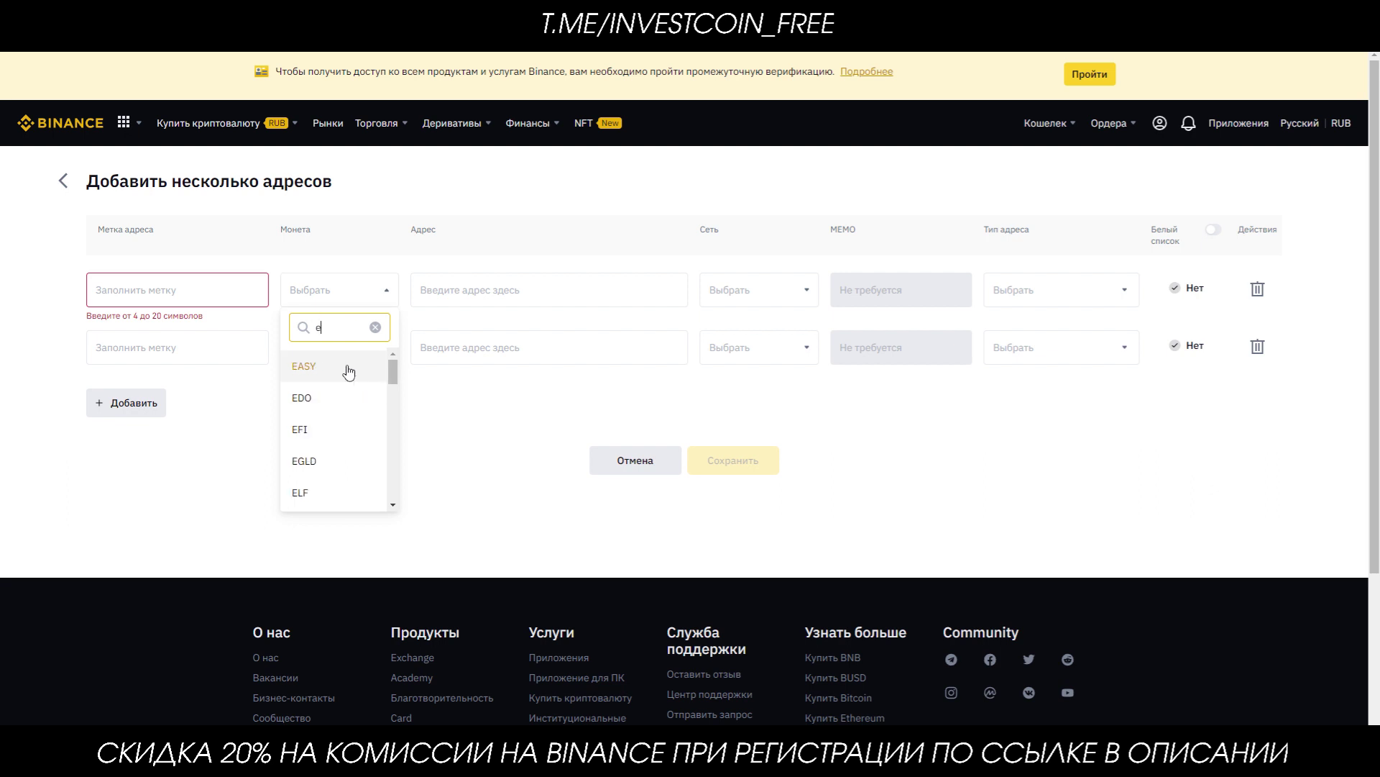
type("eth")
left_click(348, 368)
left_click(512, 297)
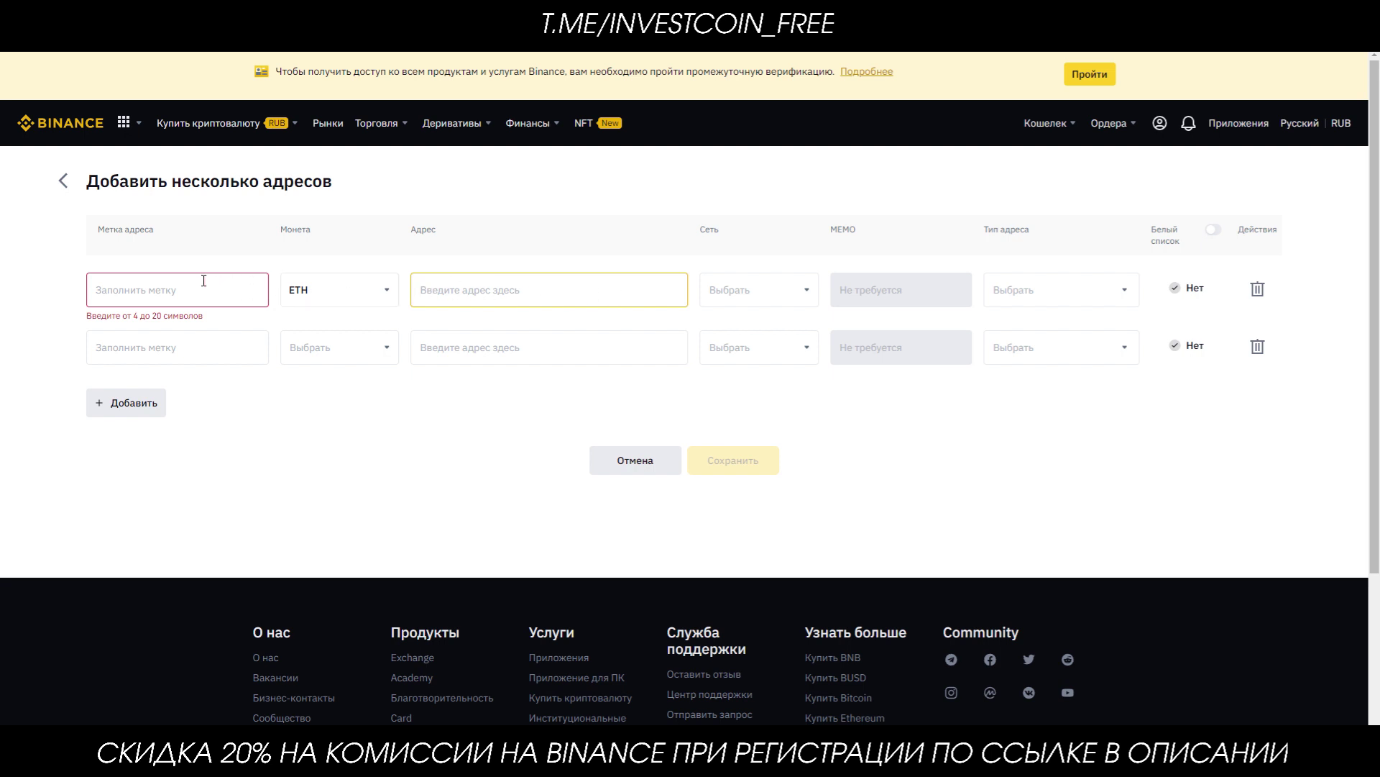
left_click(754, 290)
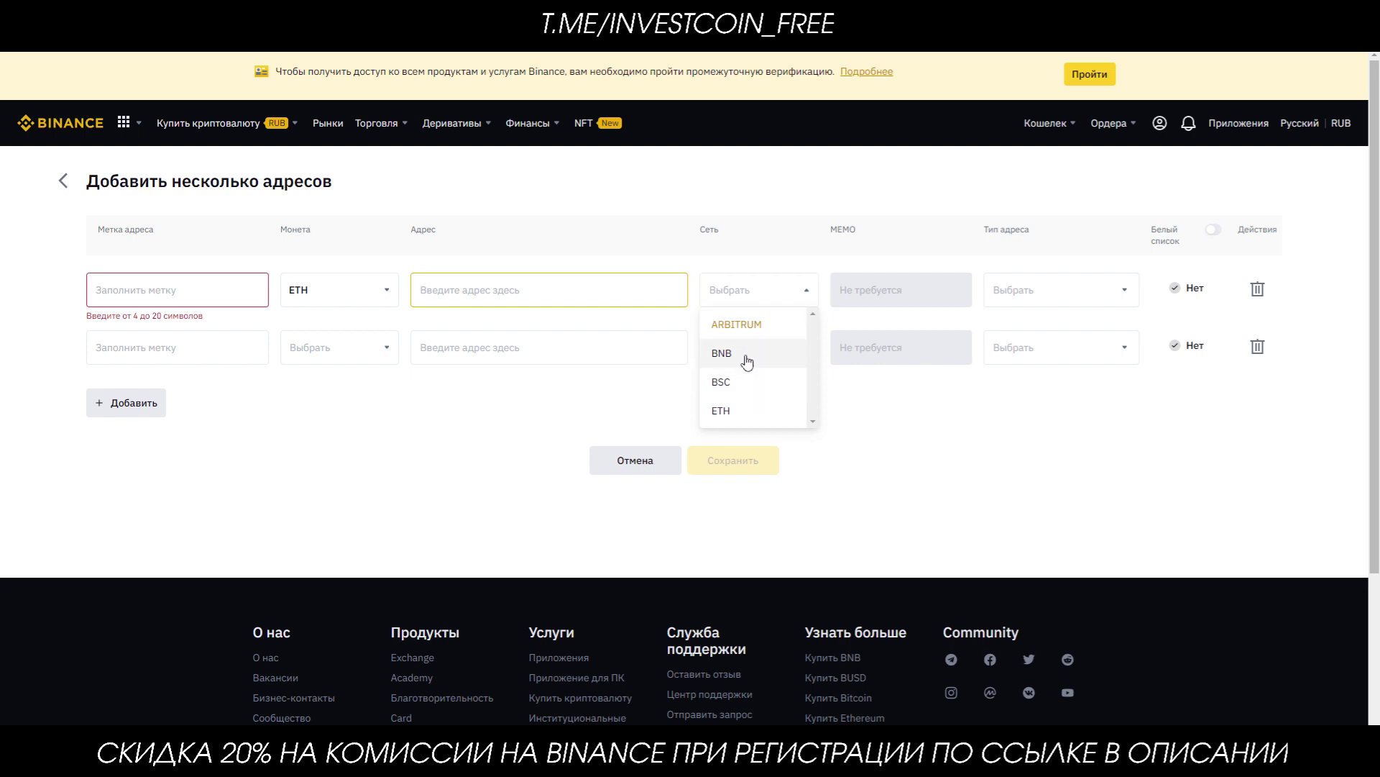
- Scroll down and open the first row's Тип адреса selector
scroll(759, 389, "down", 2)
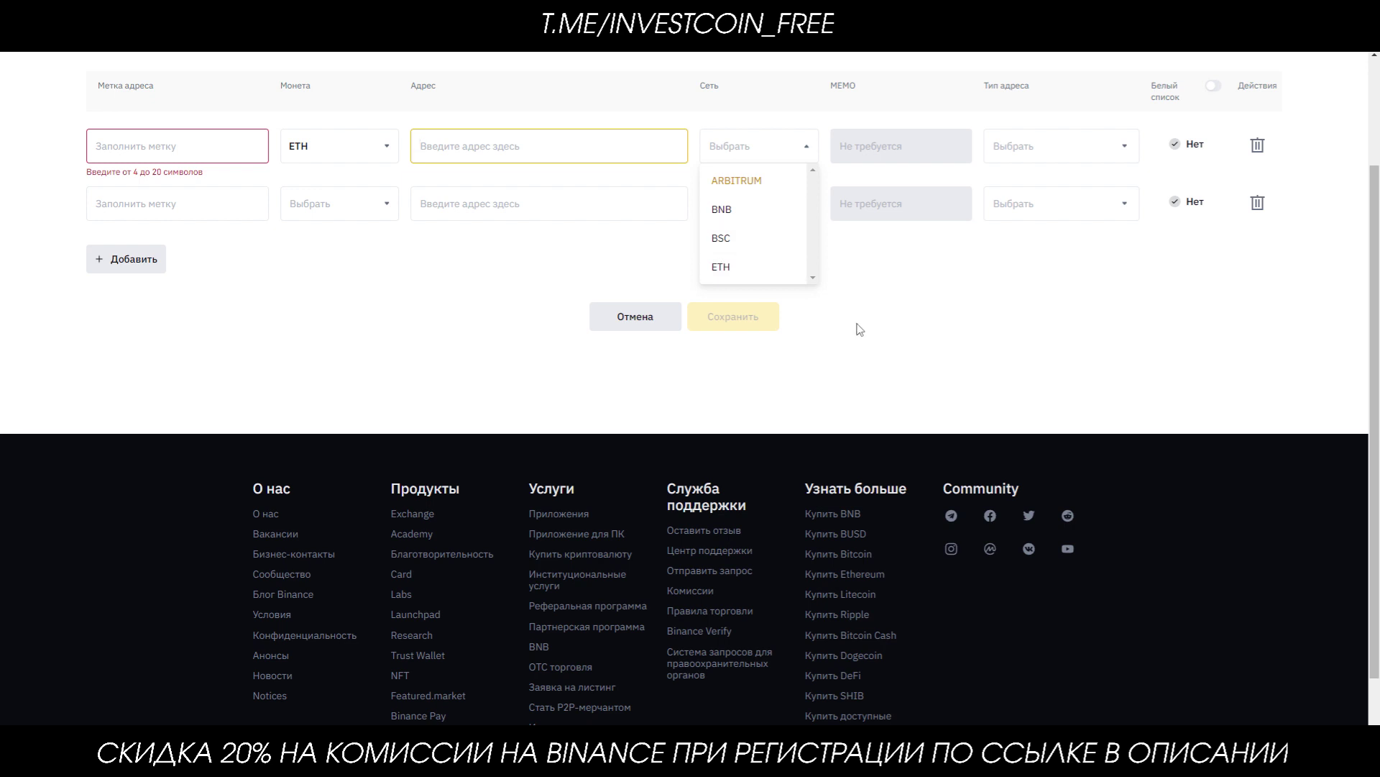
left_click(1037, 153)
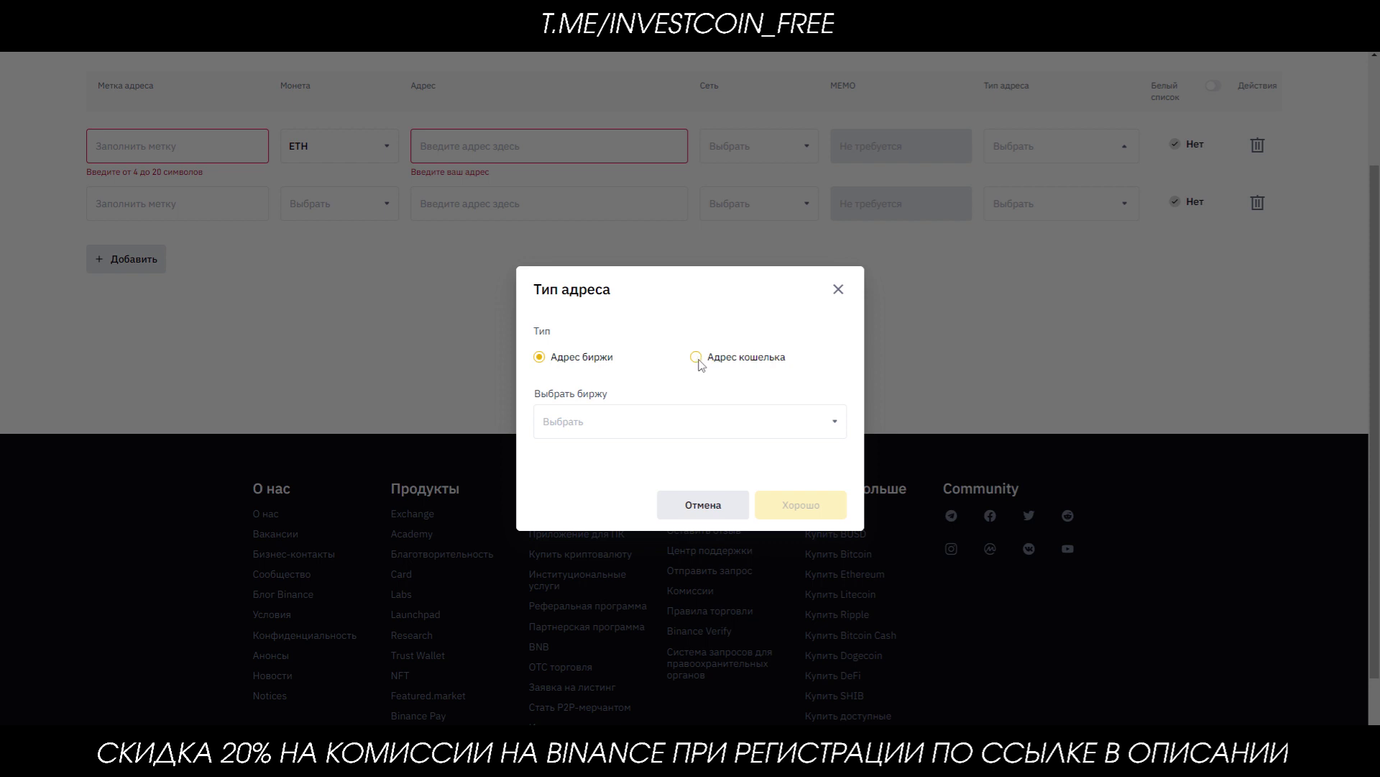
- Browse the Выбрать биржу exchange list and pick Другое
left_click(654, 421)
scroll(655, 496, "down", 3)
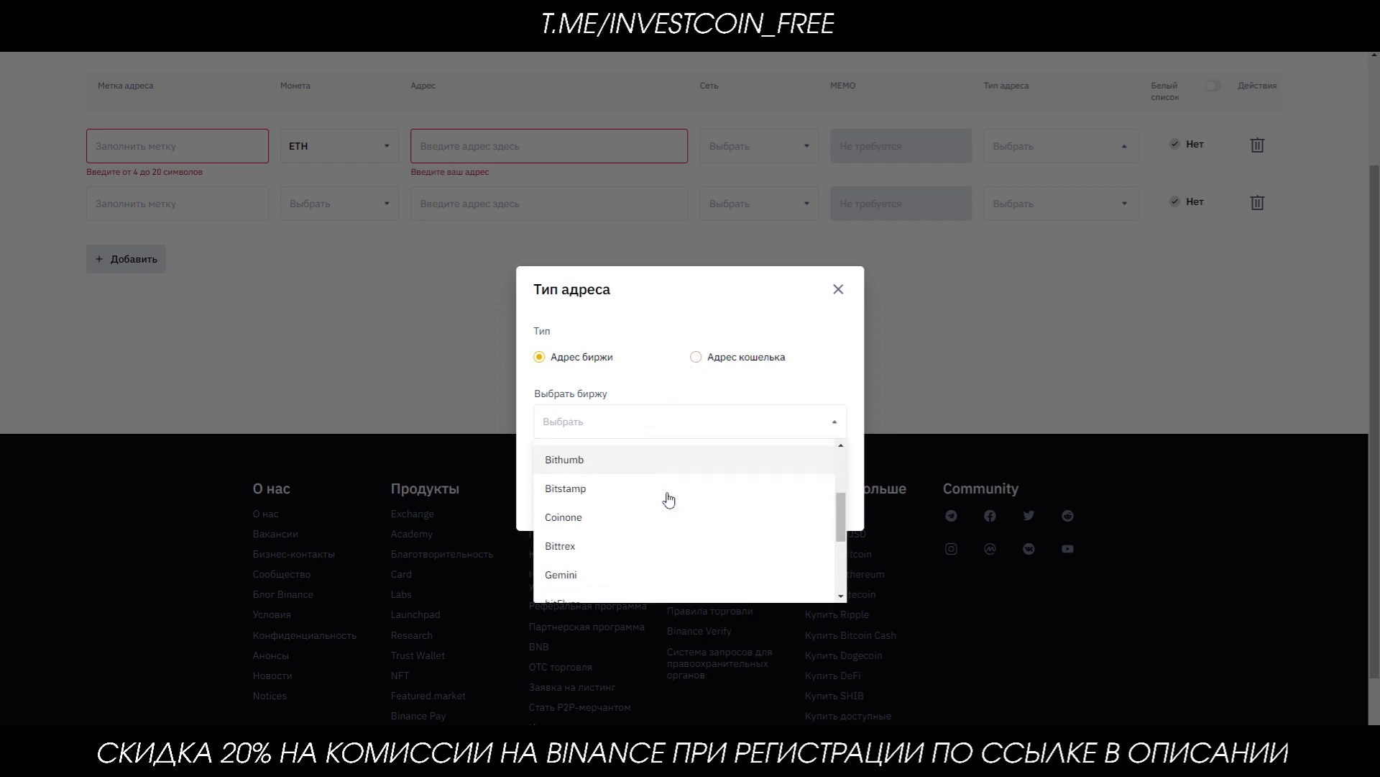
scroll(658, 503, "up", 3)
scroll(629, 478, "down", 3)
scroll(618, 474, "up", 3)
scroll(611, 503, "down", 1)
scroll(612, 532, "down", 1)
scroll(616, 483, "up", 1)
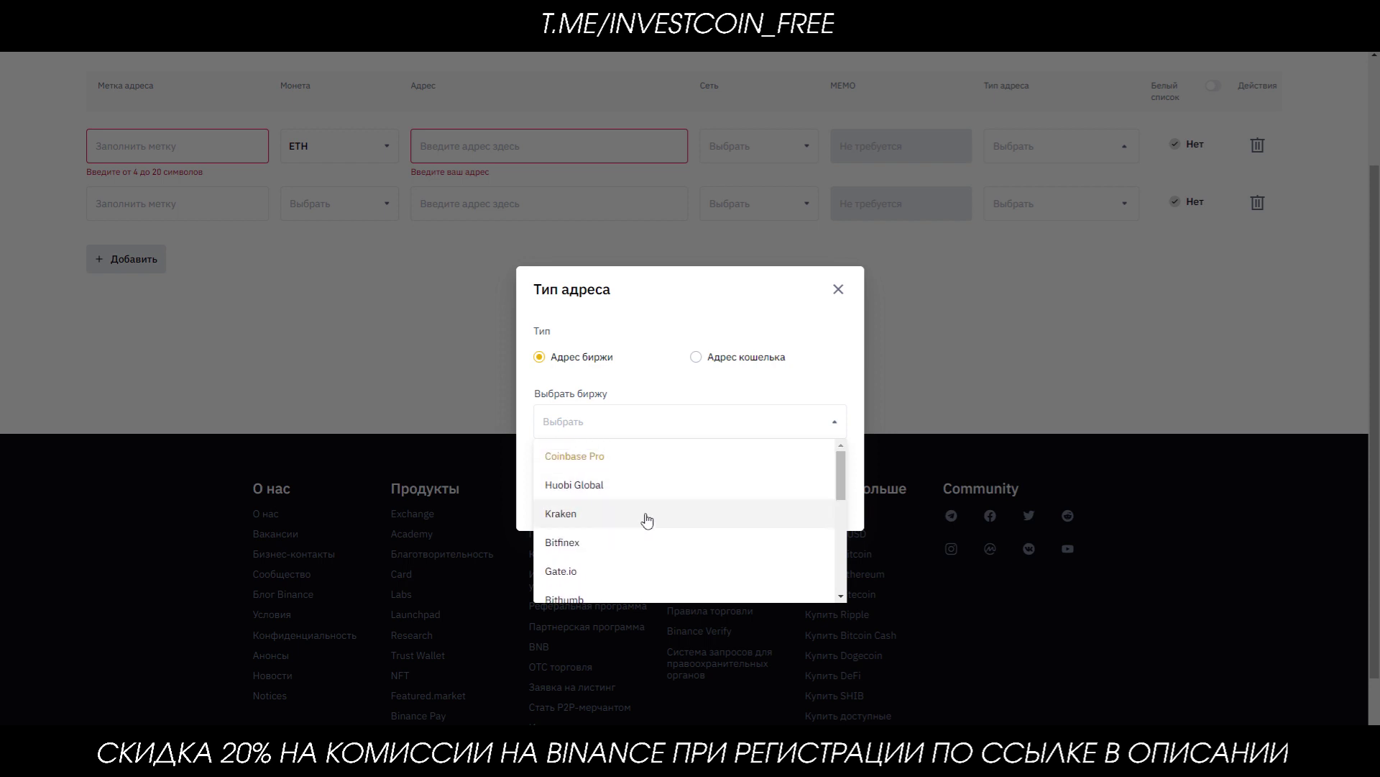
scroll(625, 527, "down", 3)
scroll(618, 568, "down", 3)
left_click(592, 591)
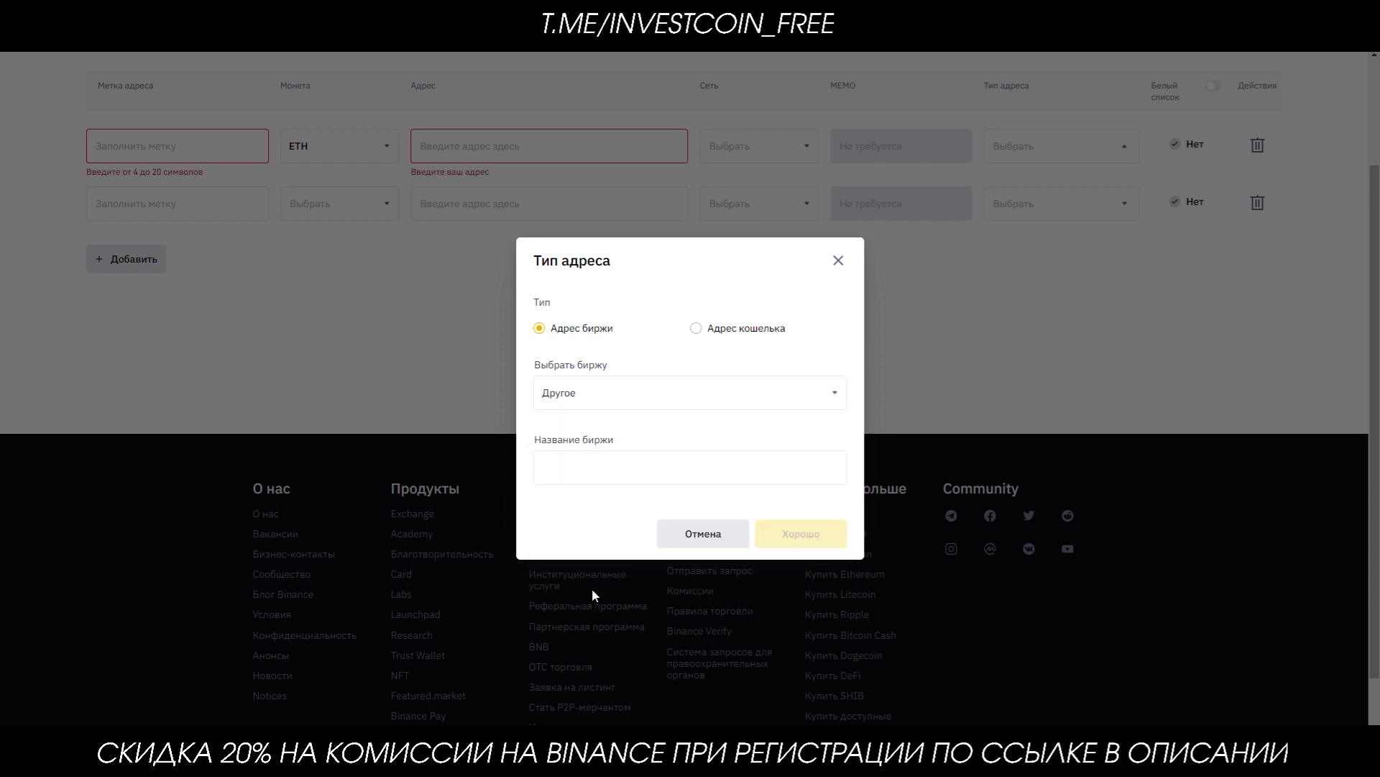
- Switch to wallet address, browse the Выберите кошелек list, and close it unselected
left_click(727, 330)
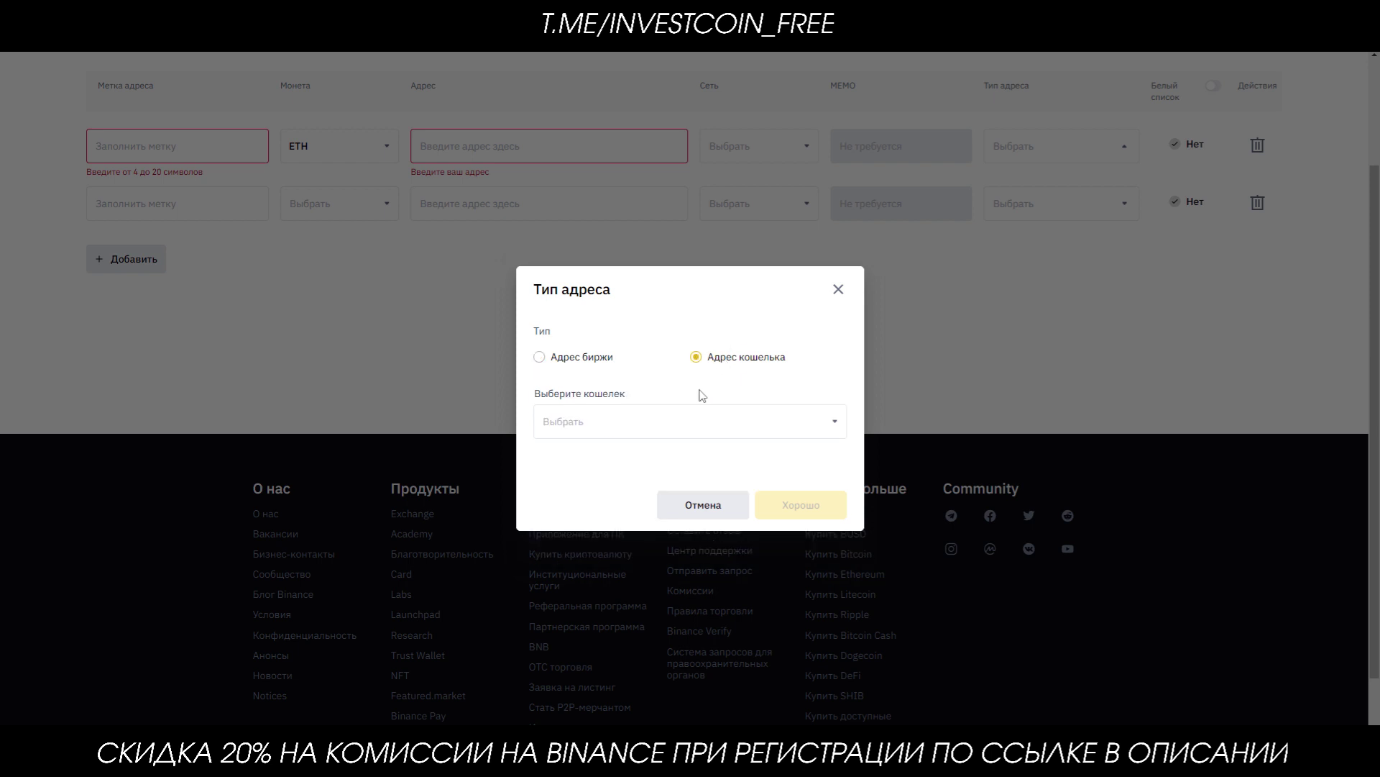
left_click(648, 429)
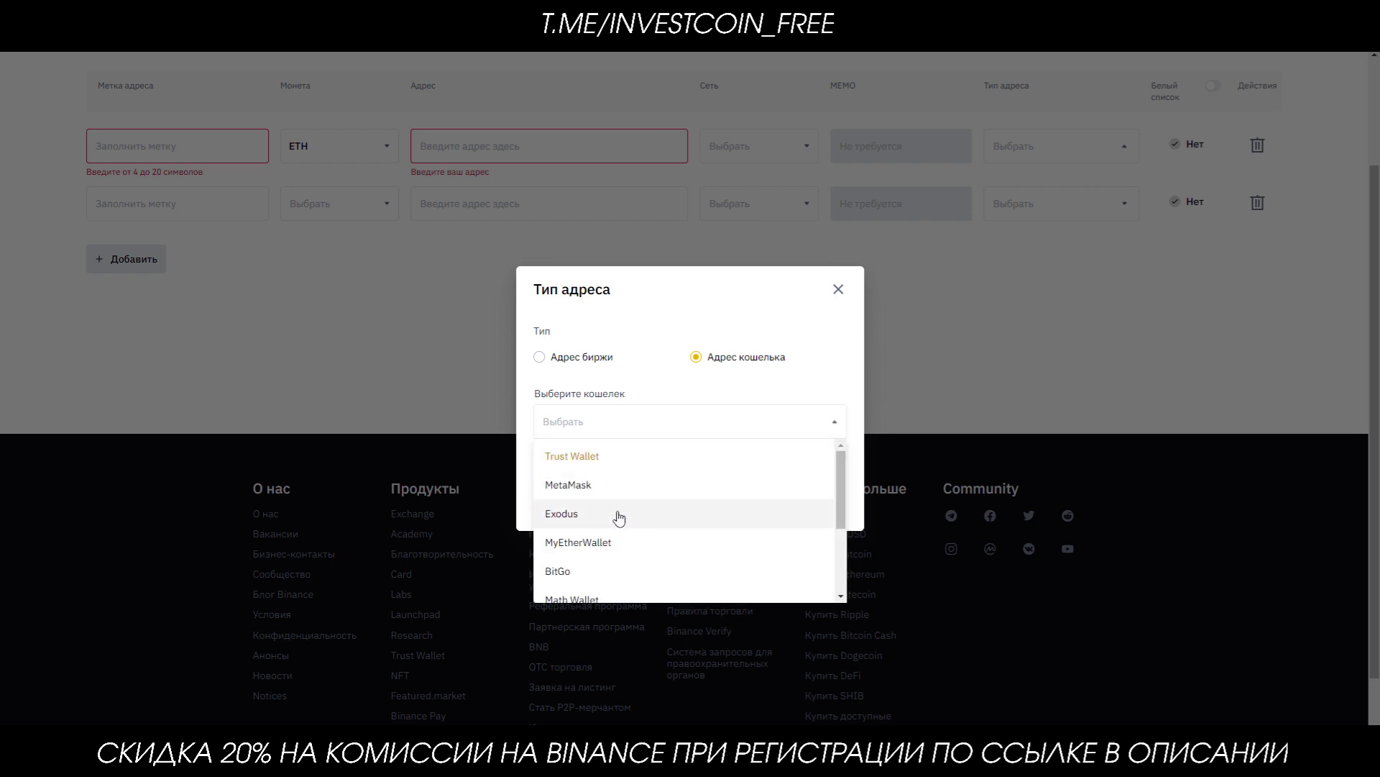
scroll(656, 539, "down", 1)
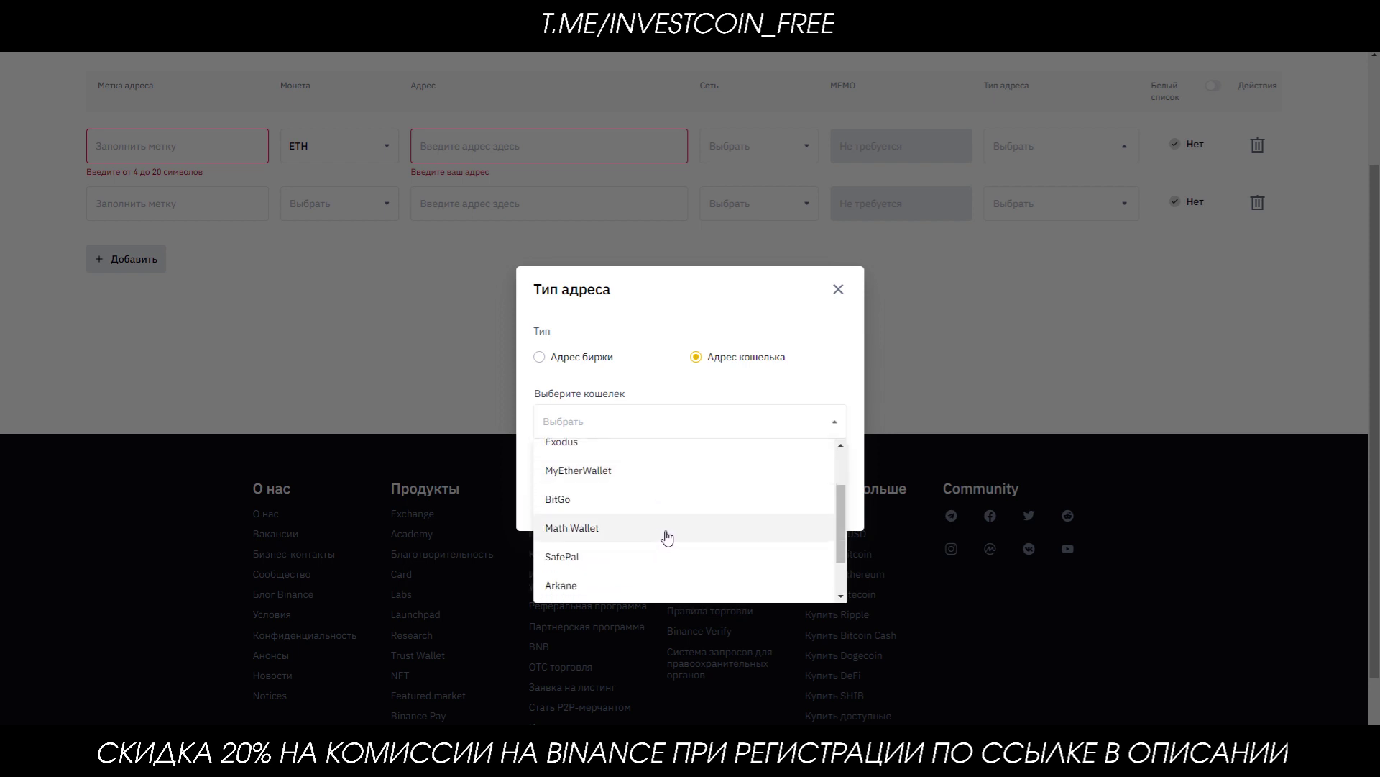
scroll(723, 532, "down", 1)
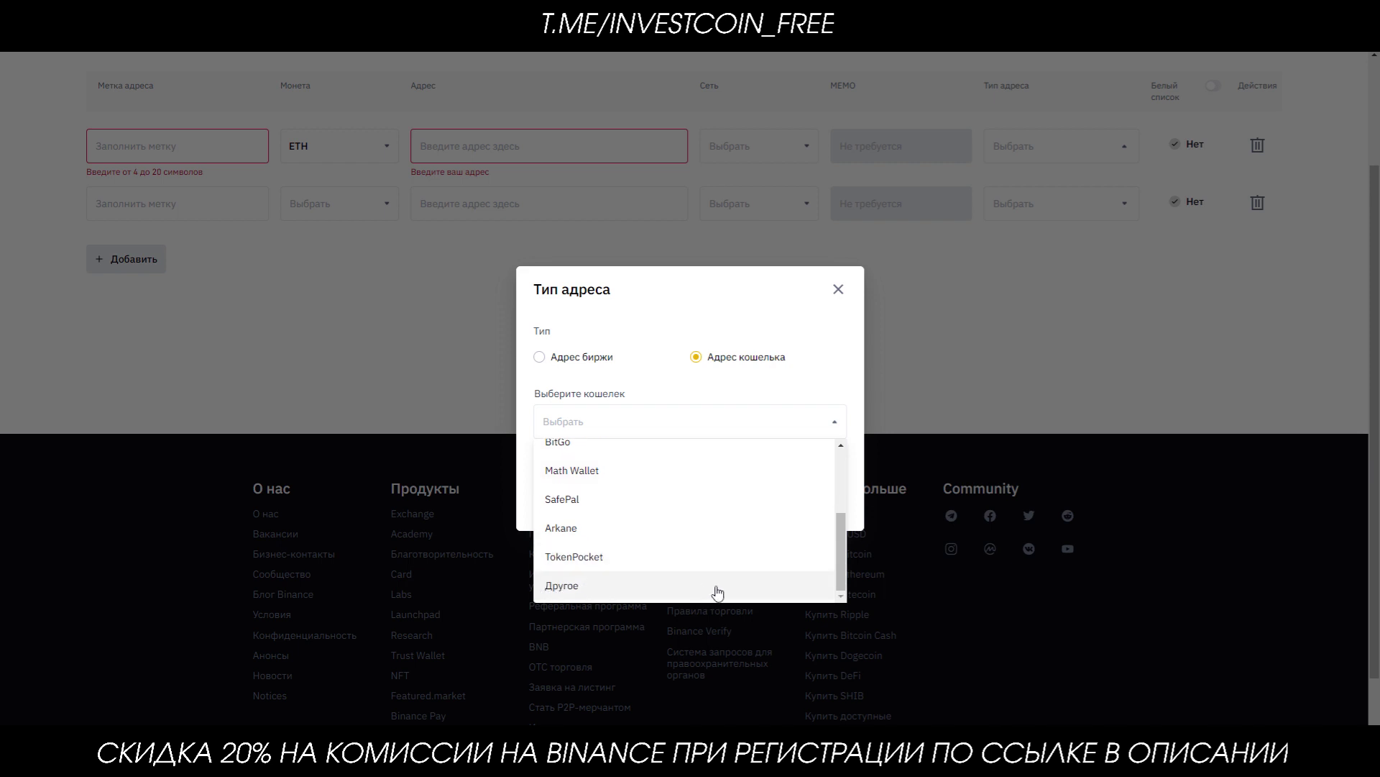
left_click(811, 435)
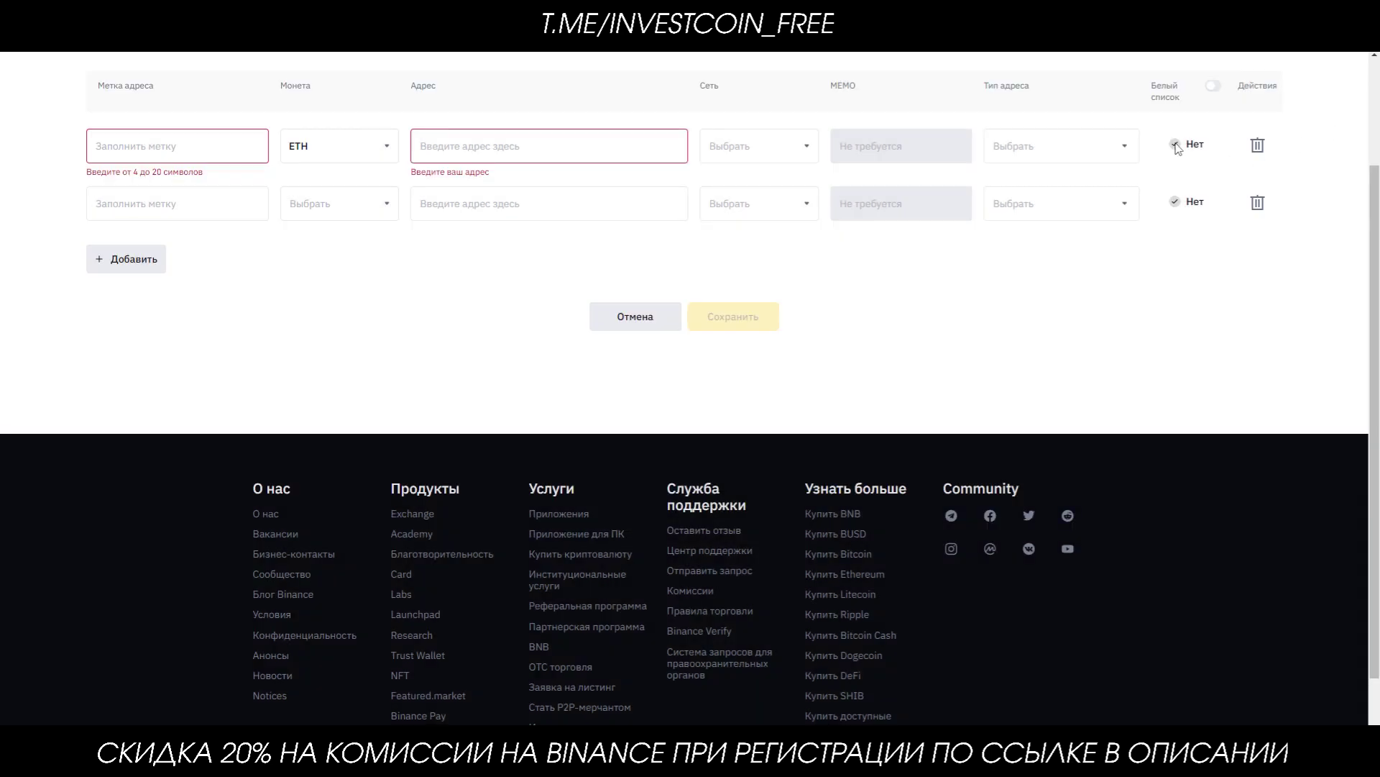
scroll(1220, 244, "up", 2)
left_click(1215, 230)
left_click(1215, 230)
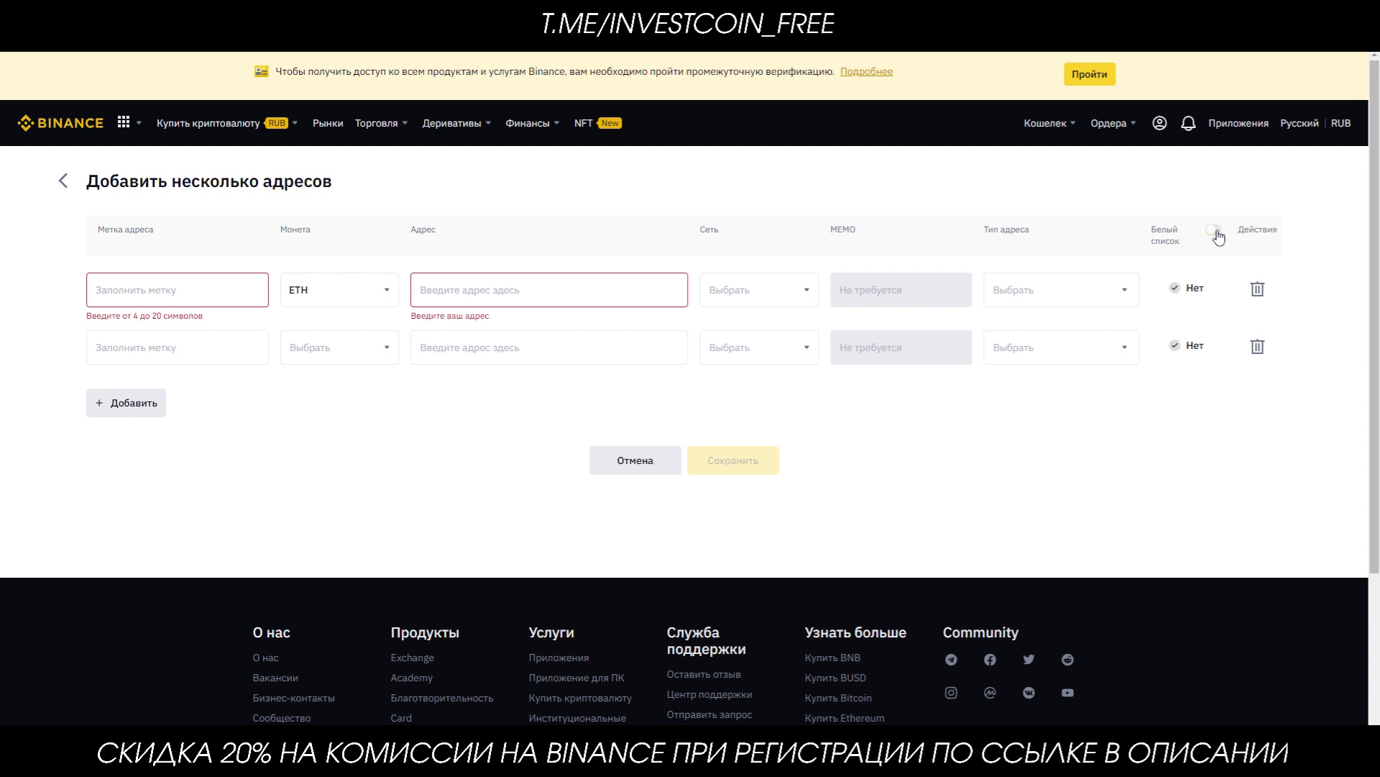